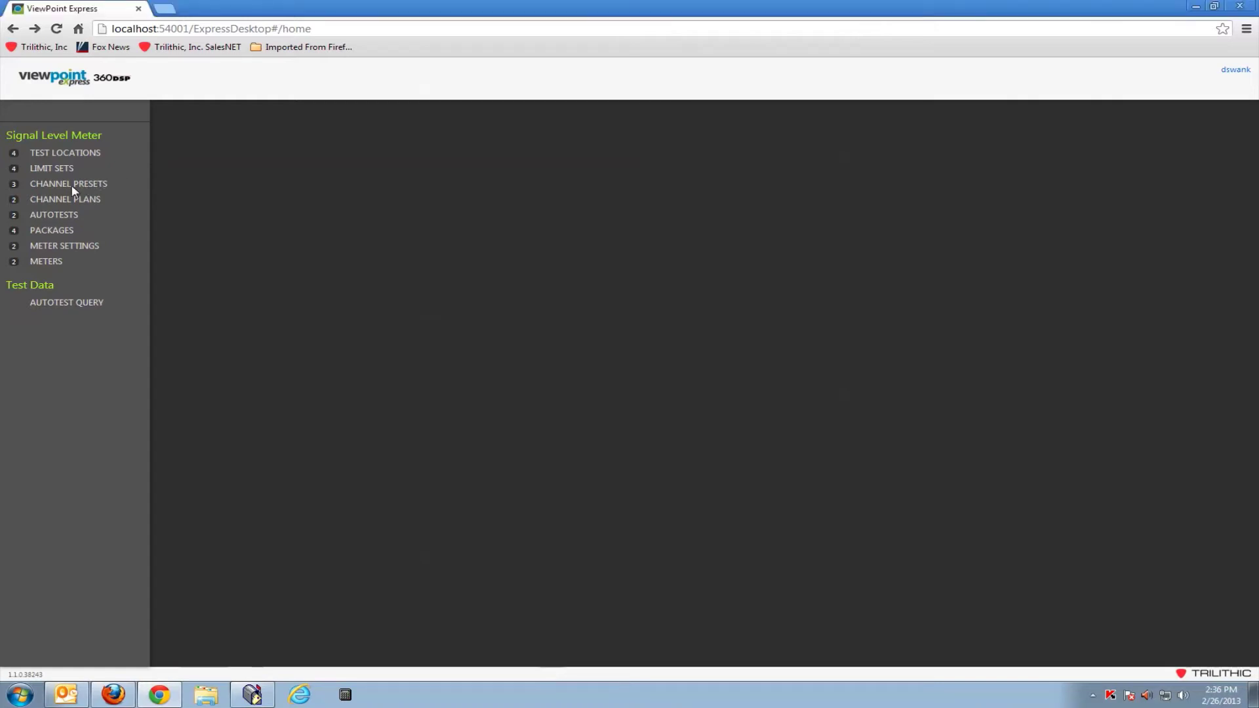
- Open the Channel Presets page listing Dig Vid 256, Docsis 256 and NTSC
click(70, 189)
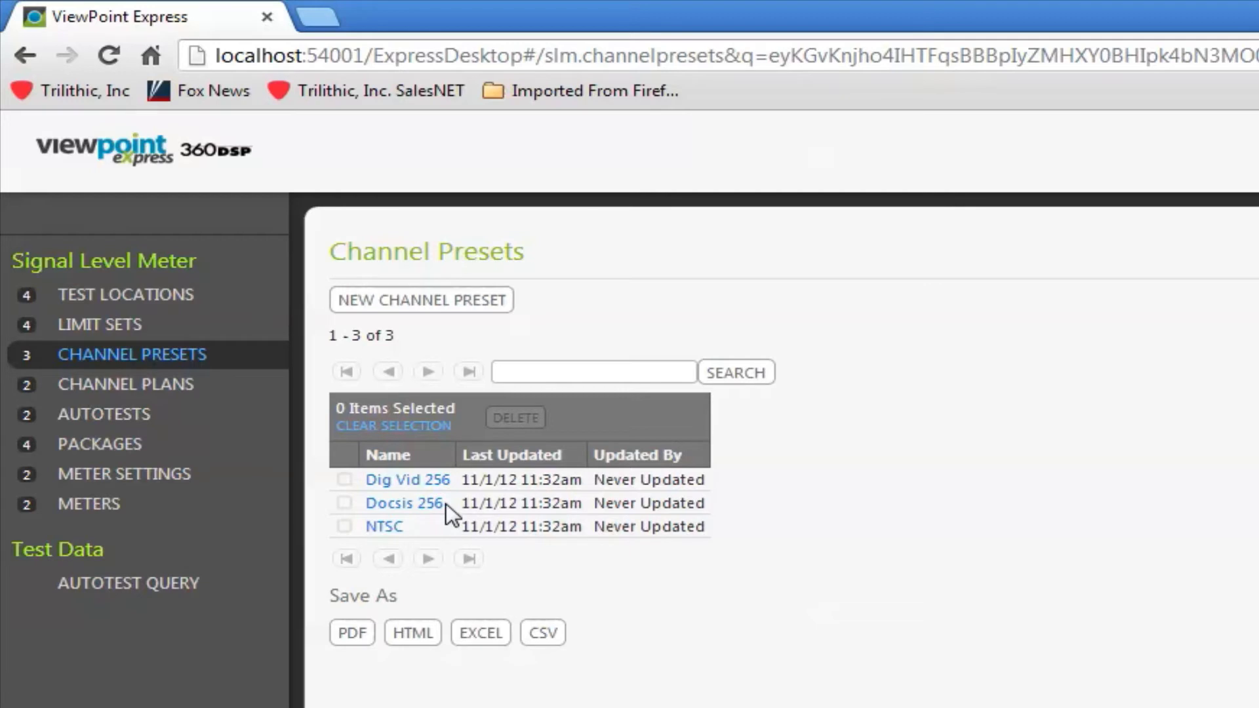
click(421, 532)
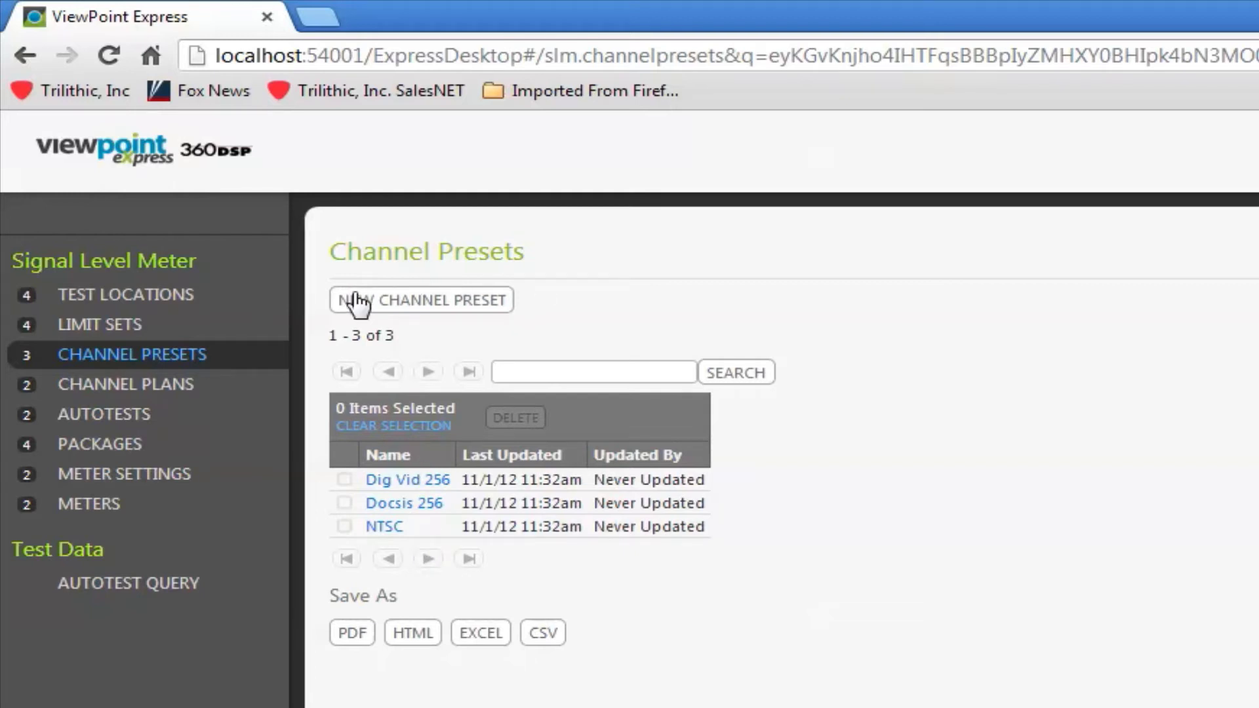
click(394, 300)
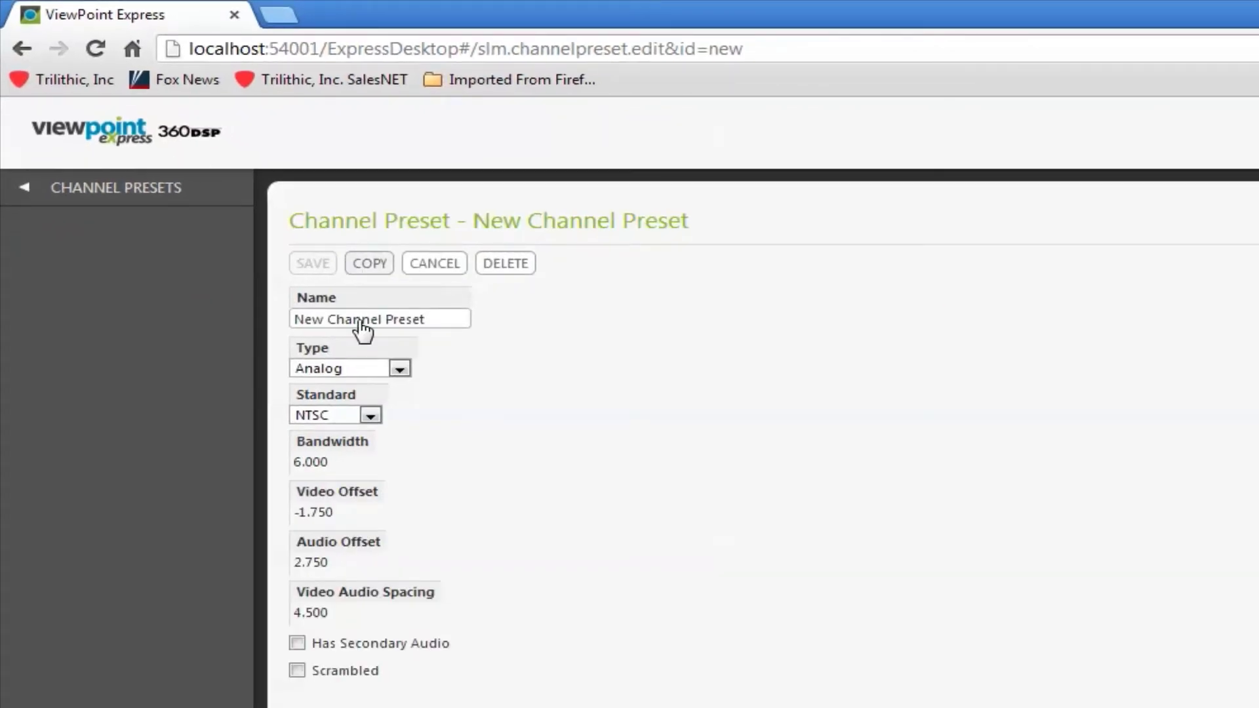
- Name the new preset 'Pilot' and review the Analog type with its NTSC standard
click(295, 321)
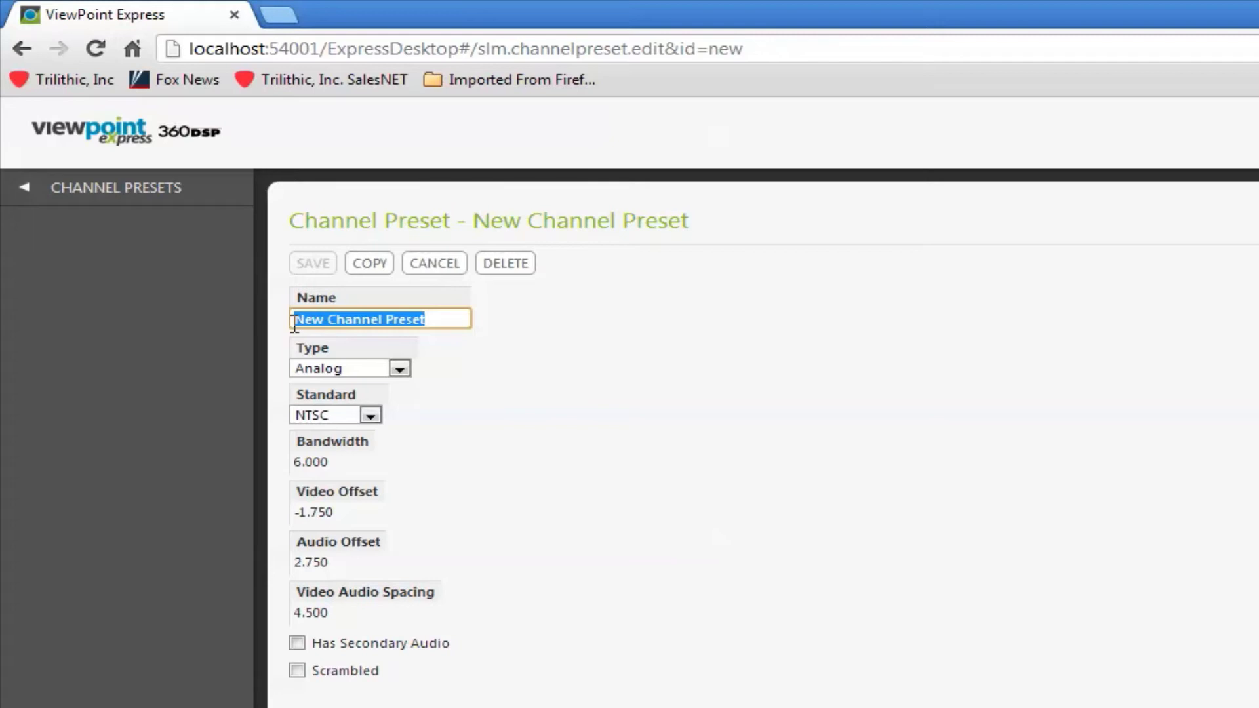
text(Pilot)
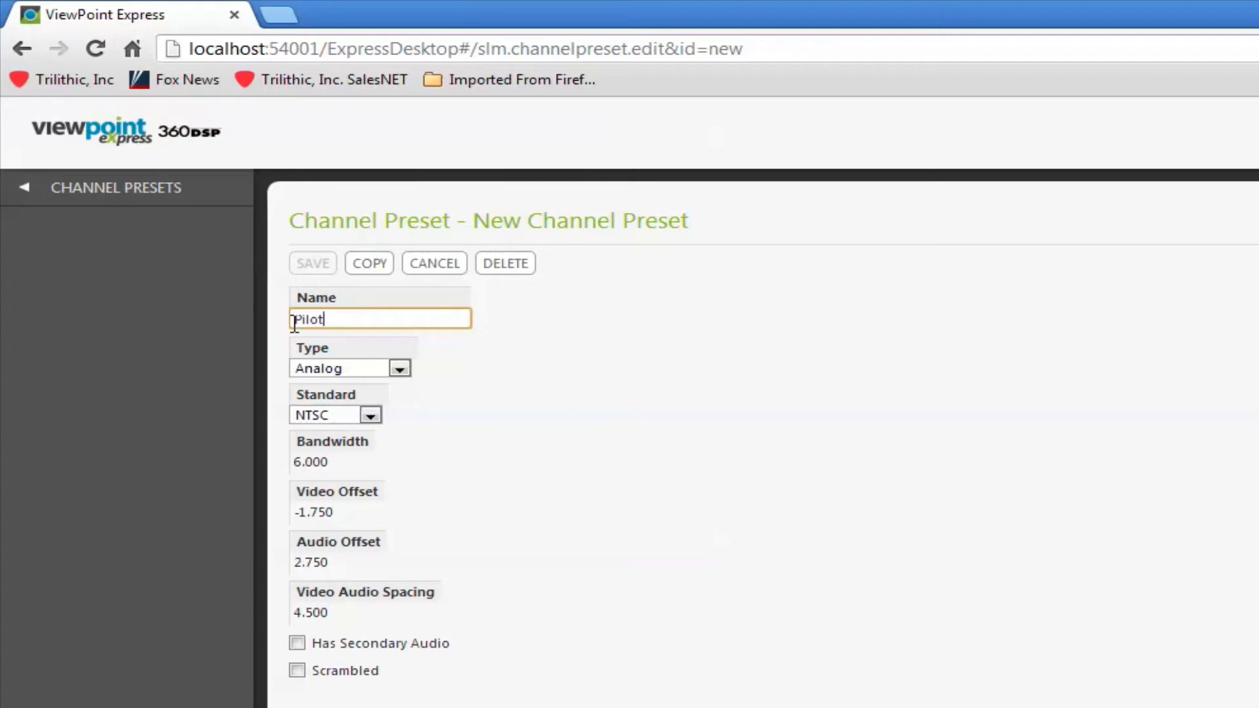
click(399, 368)
click(357, 392)
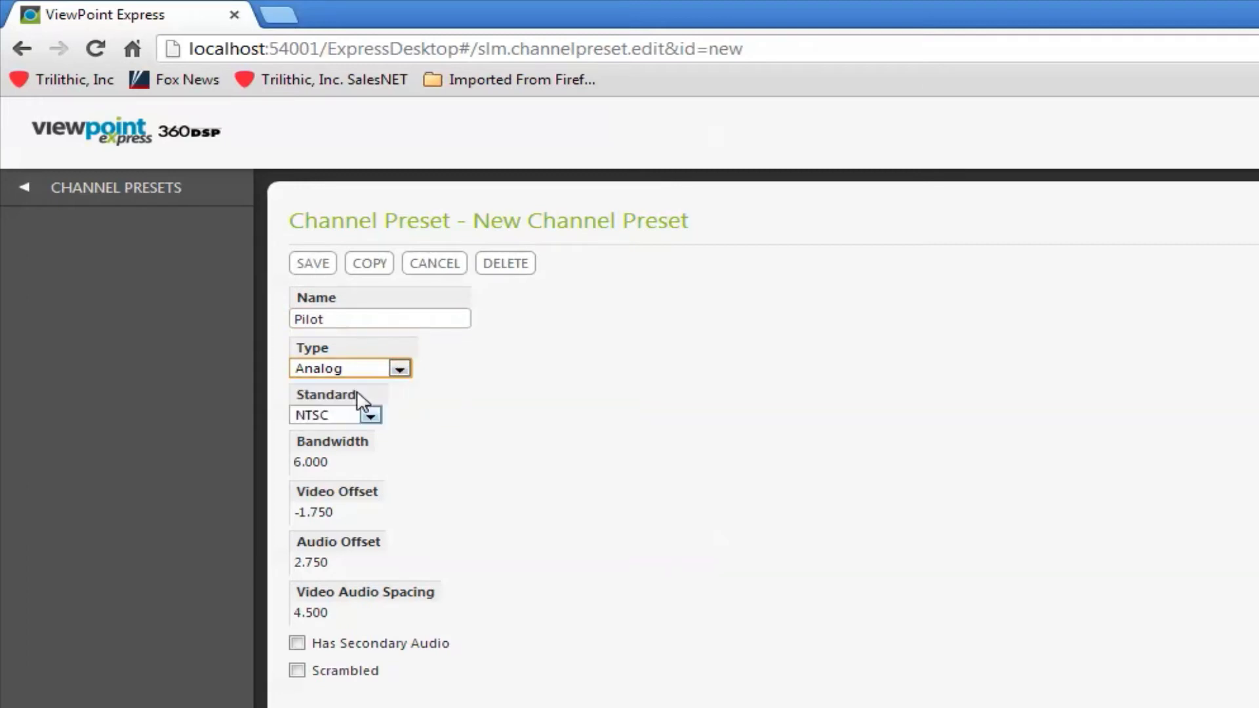
click(369, 414)
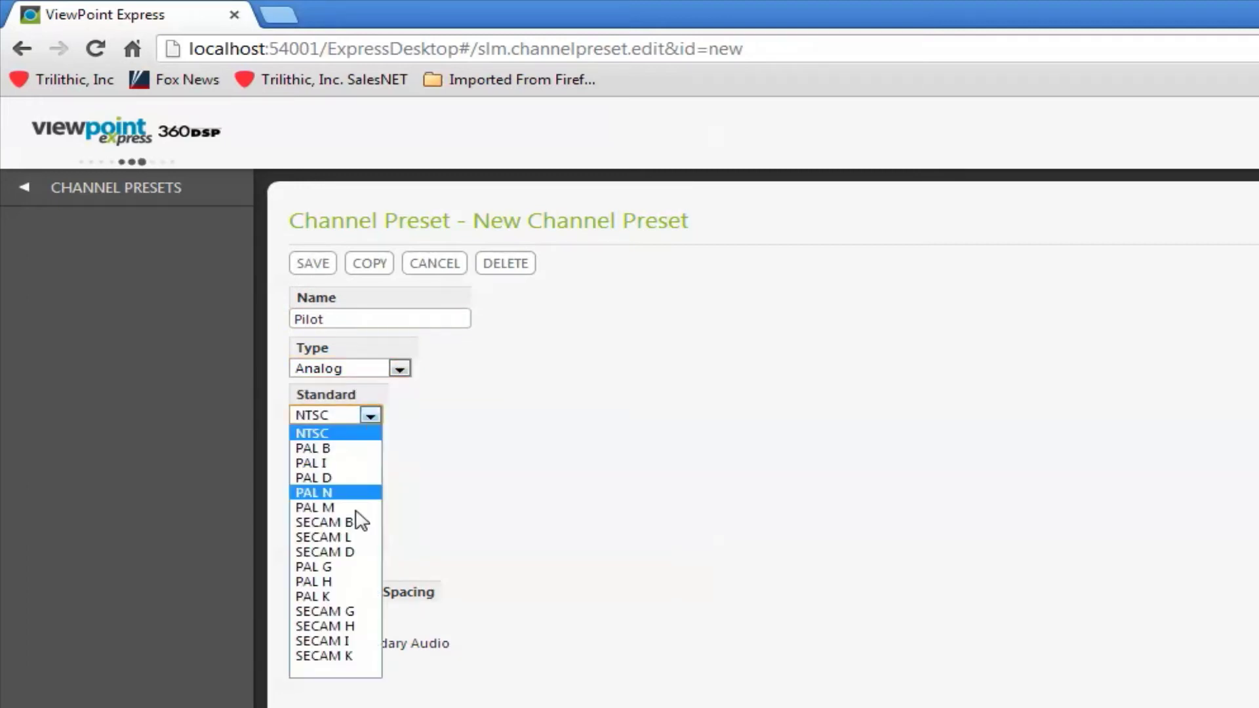
click(409, 438)
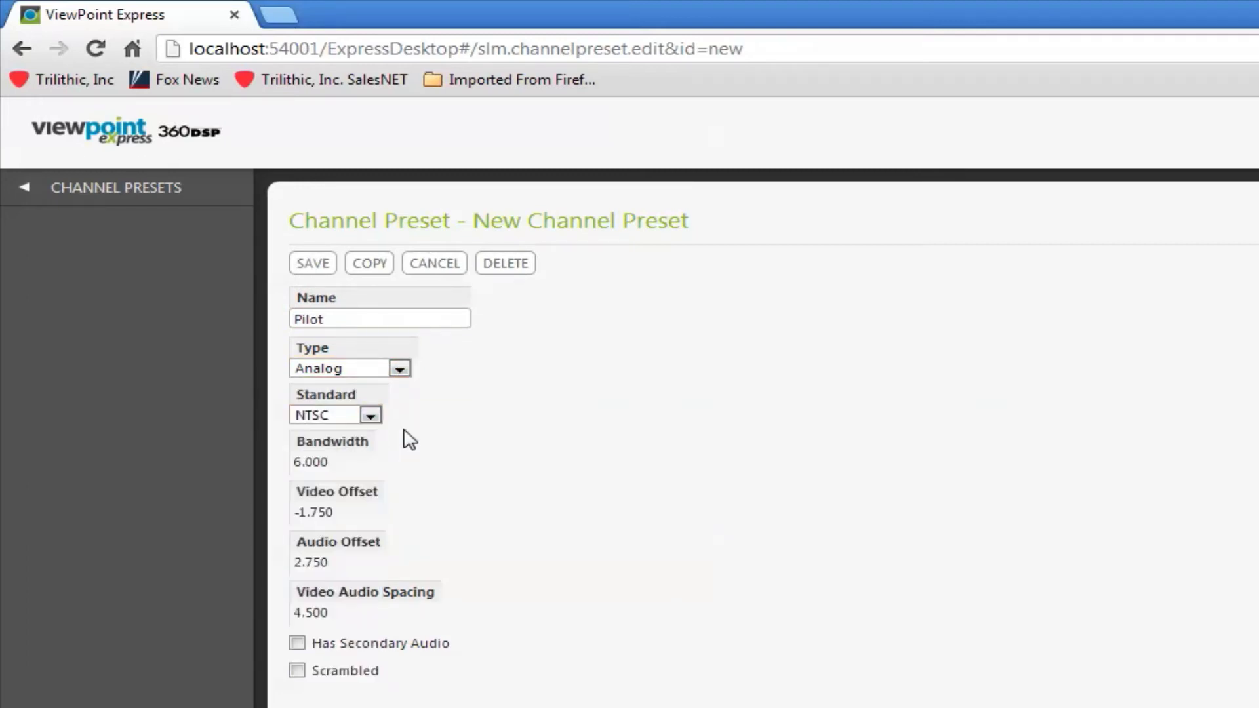
- Try the Digital type with Annex A standard and 256 QAM modulation
click(401, 371)
click(341, 404)
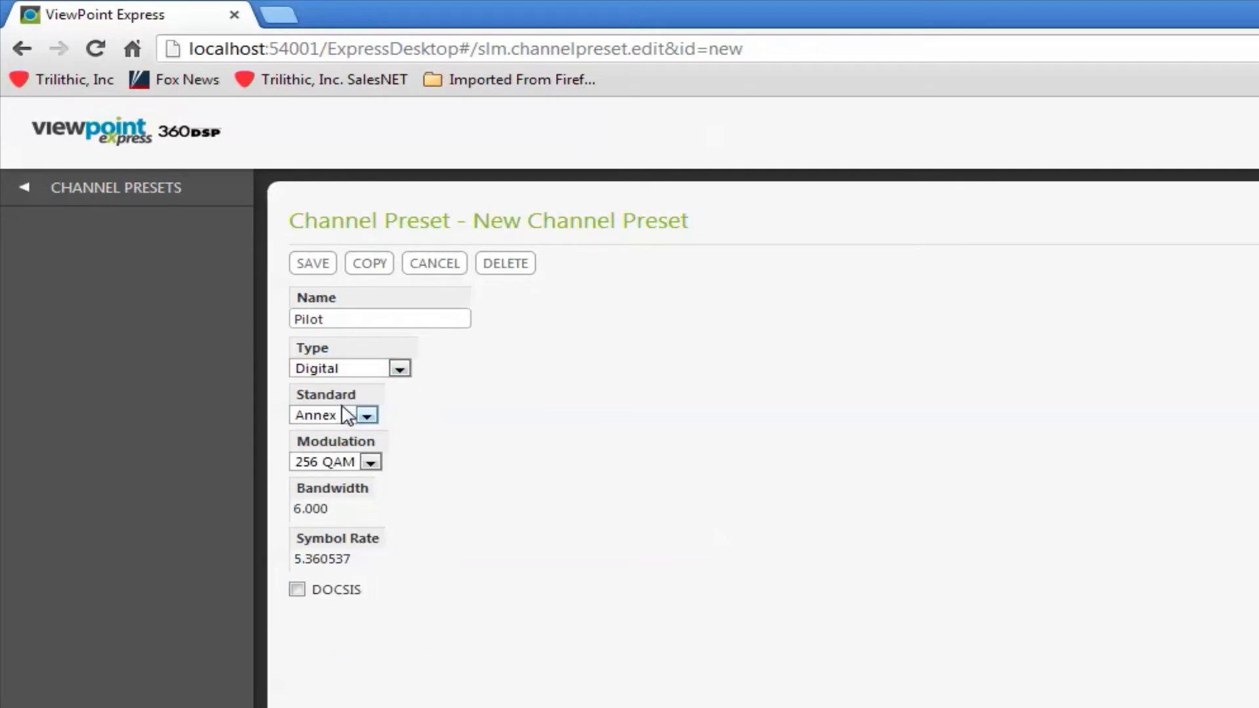
click(365, 415)
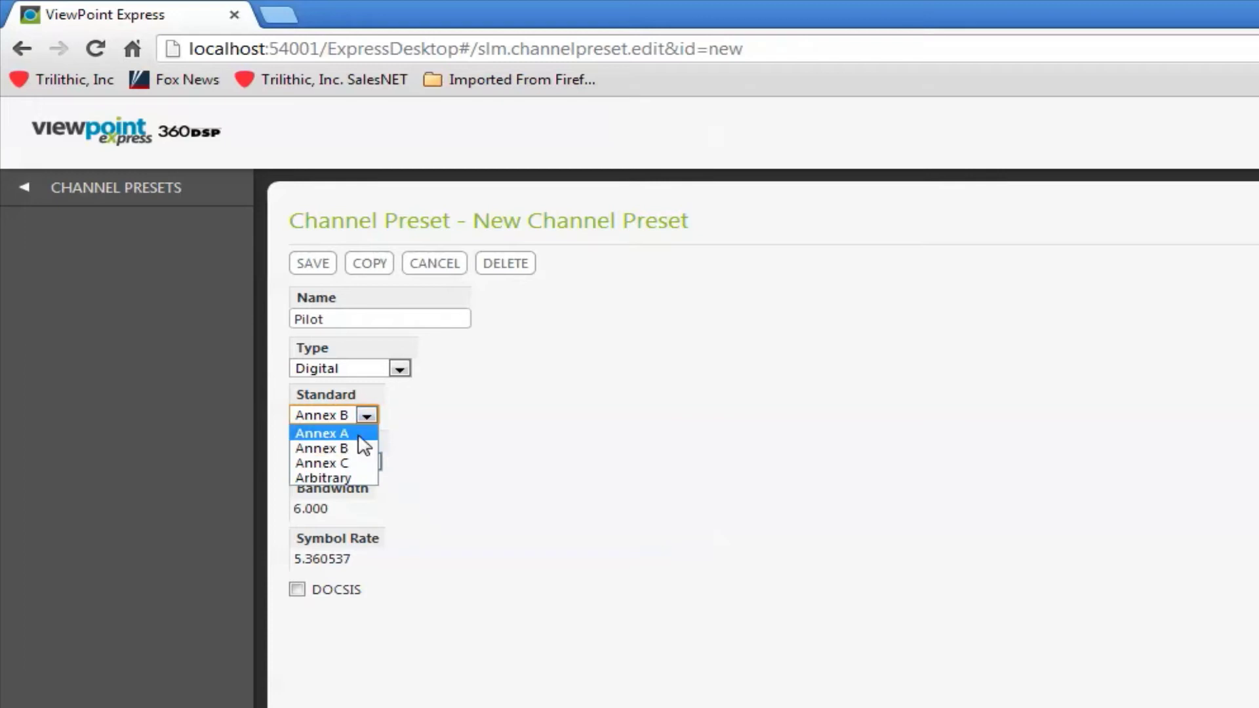
click(360, 433)
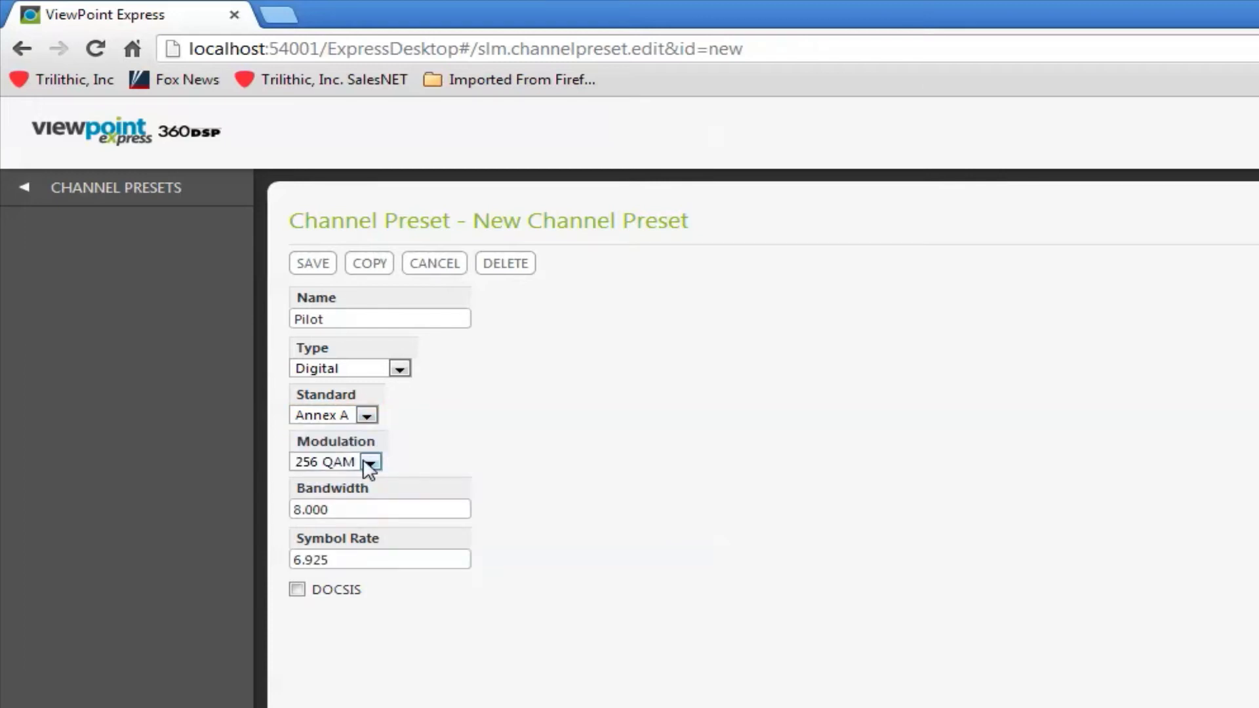
click(370, 463)
click(365, 537)
- Set the Pilot preset's type to Single-Carrier and save it
click(400, 369)
click(344, 415)
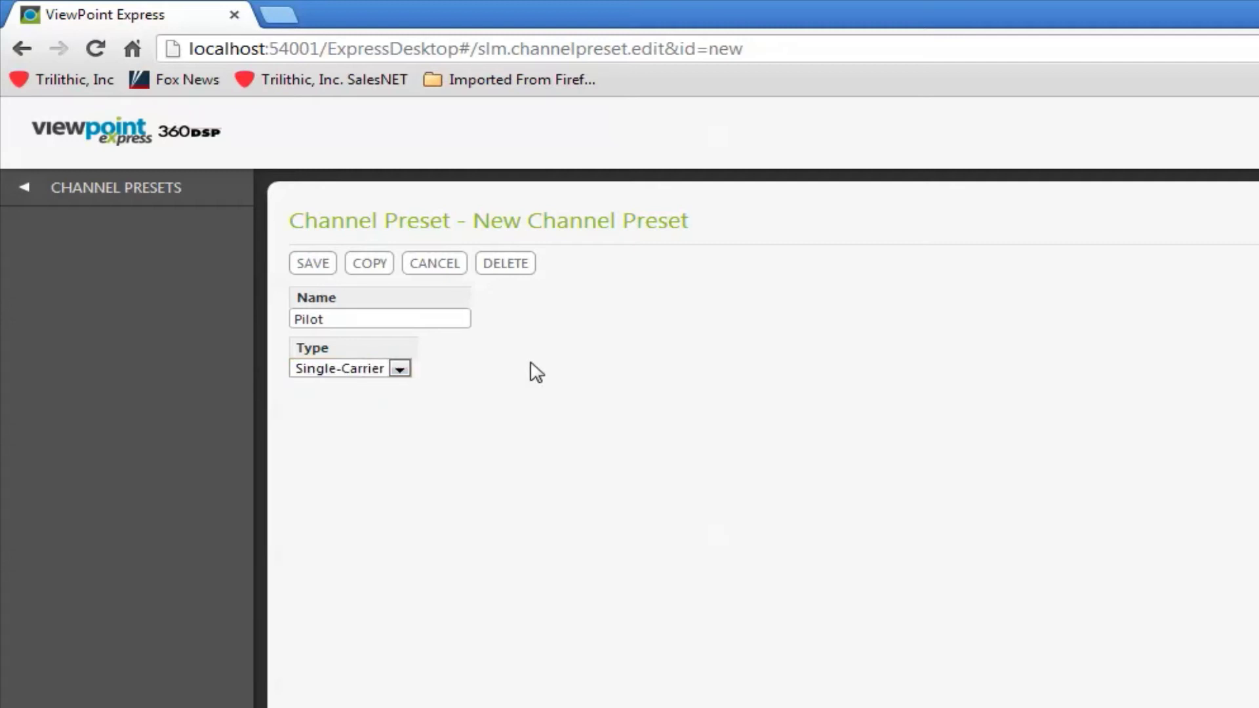
click(312, 264)
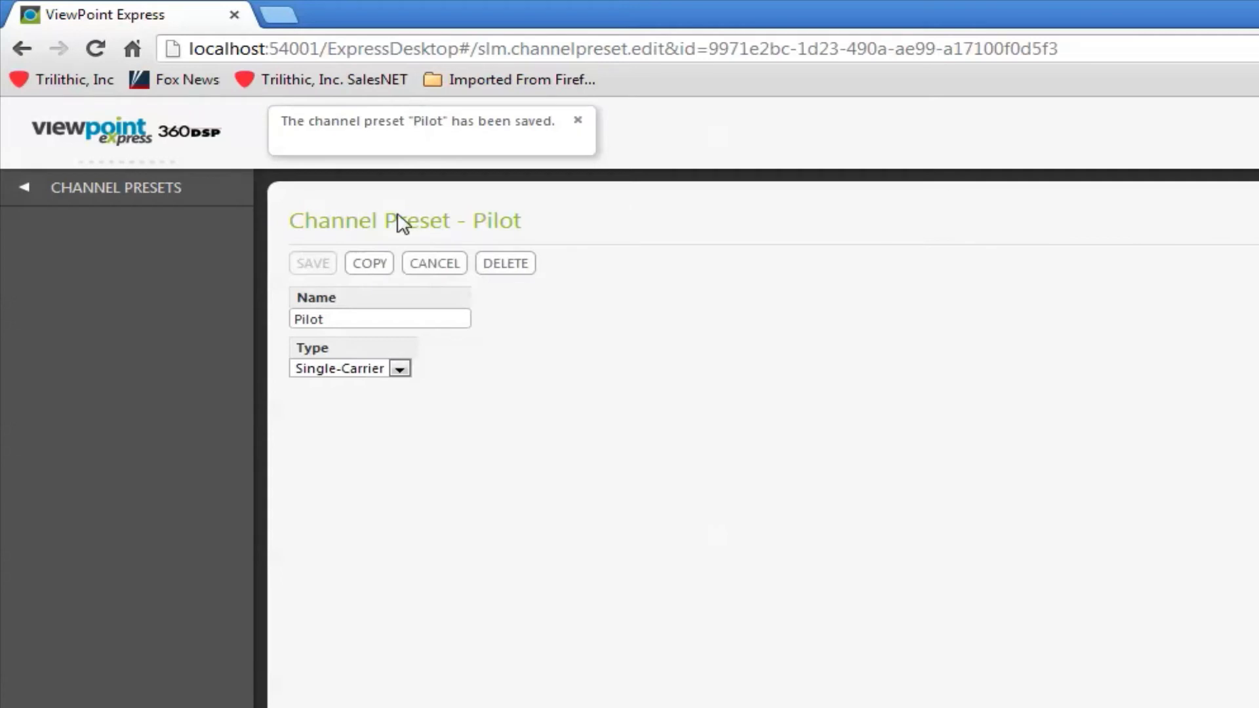
- Dismiss the save confirmation and return to the presets list, now including Pilot
click(473, 135)
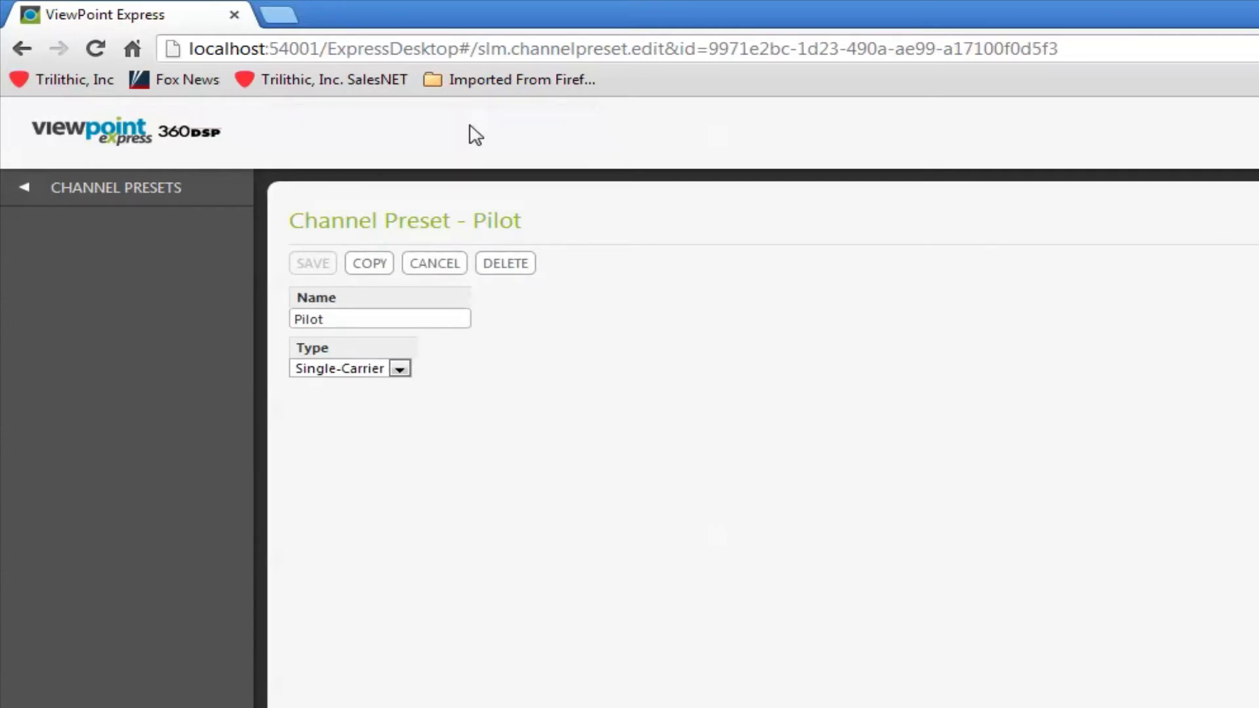
click(140, 190)
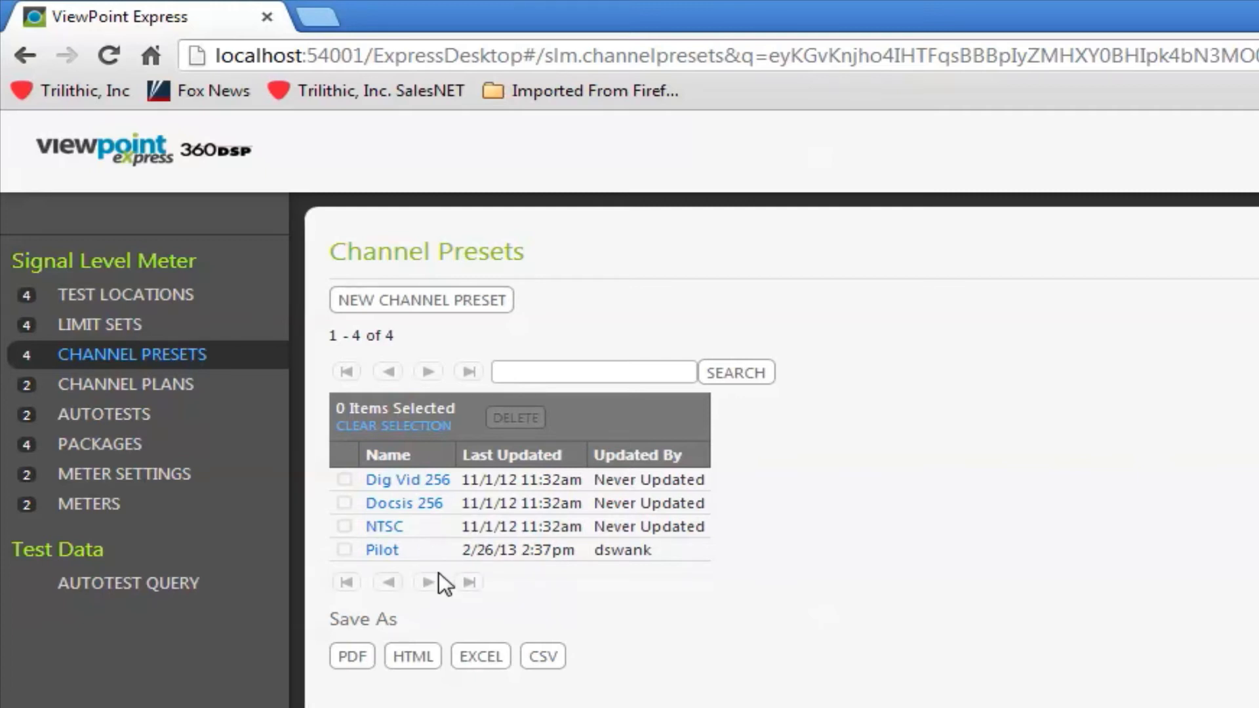
- Open the Channel Plans page listing NCTA Base and OfficeB
click(125, 385)
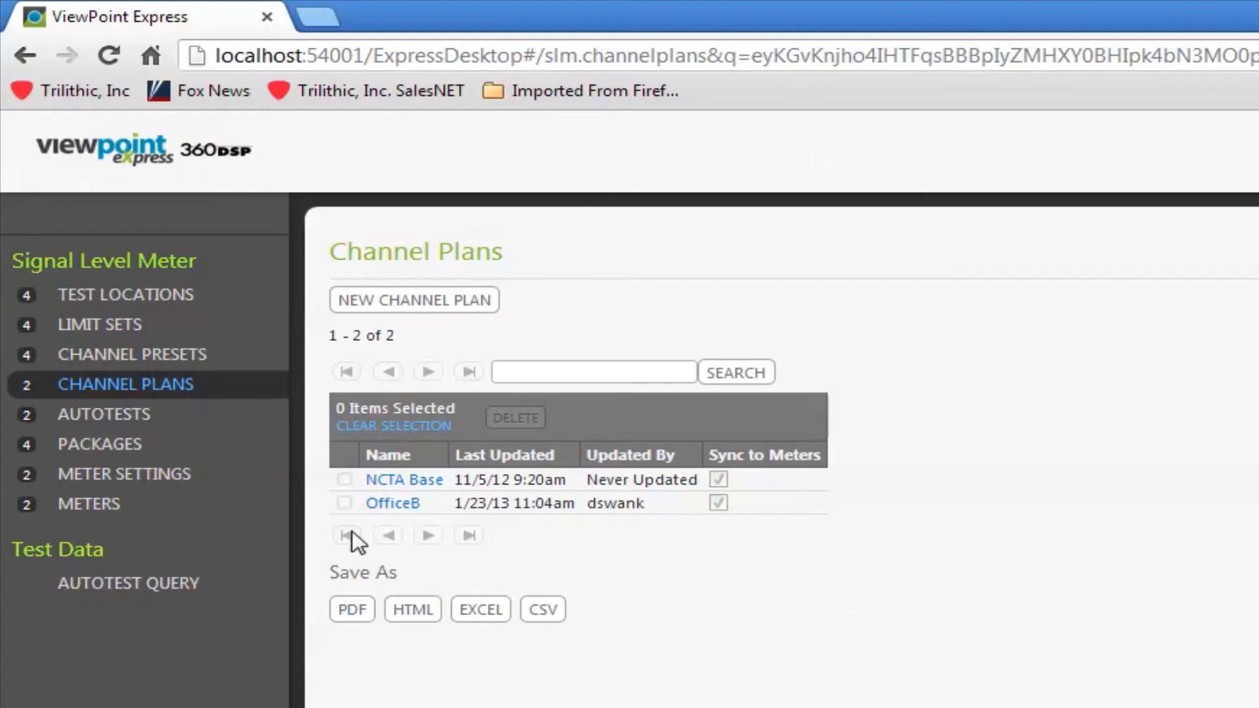
- Open the copy of the OfficeB plan and rename it 'OfficeC'
click(395, 505)
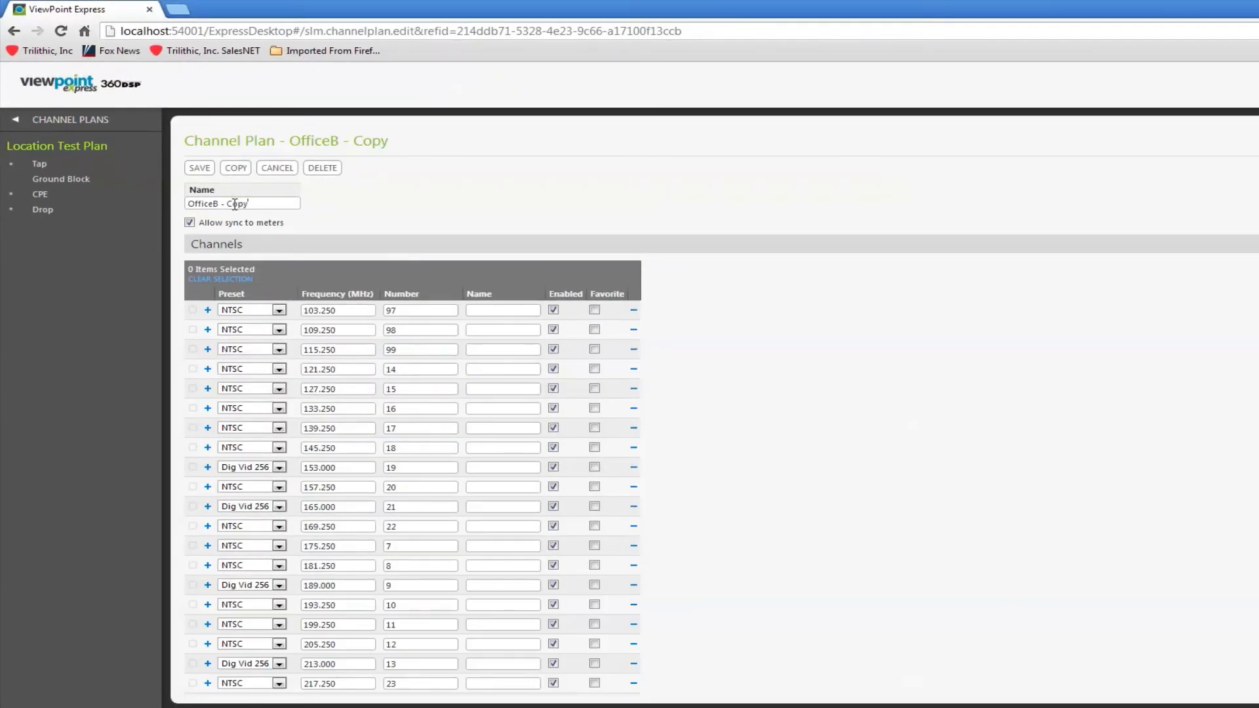
drag(247, 204, 213, 205)
text(C)
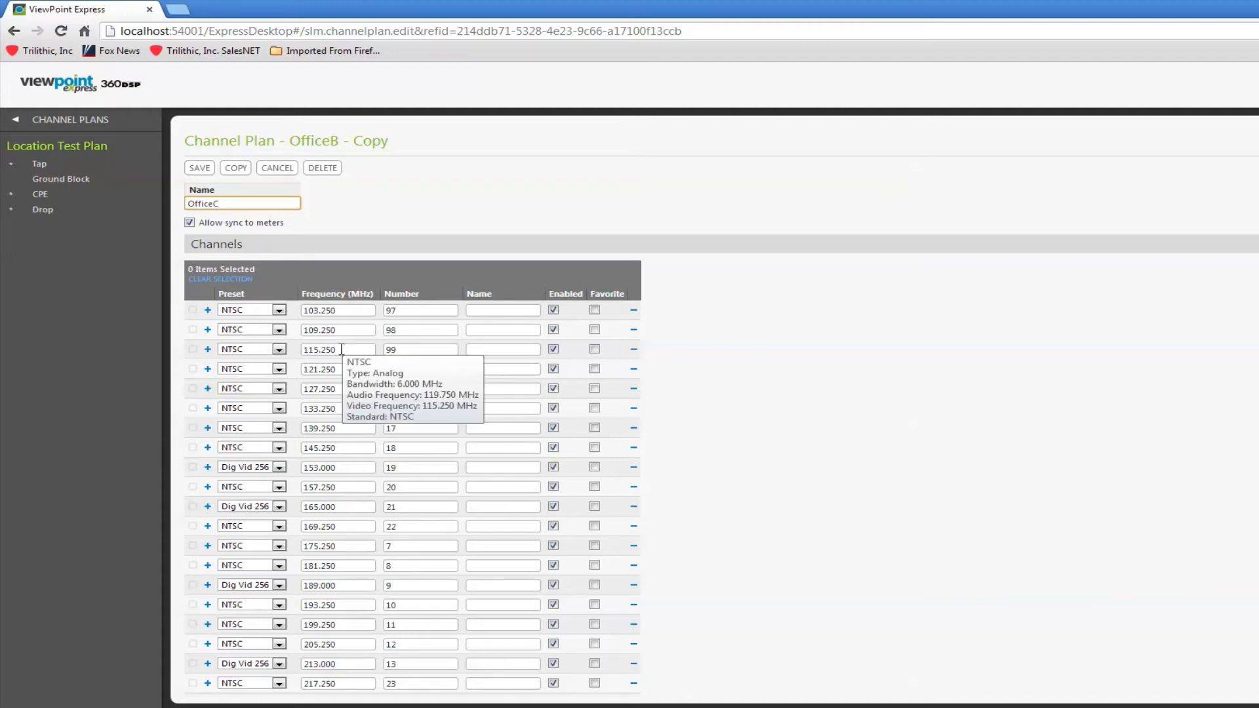
click(195, 339)
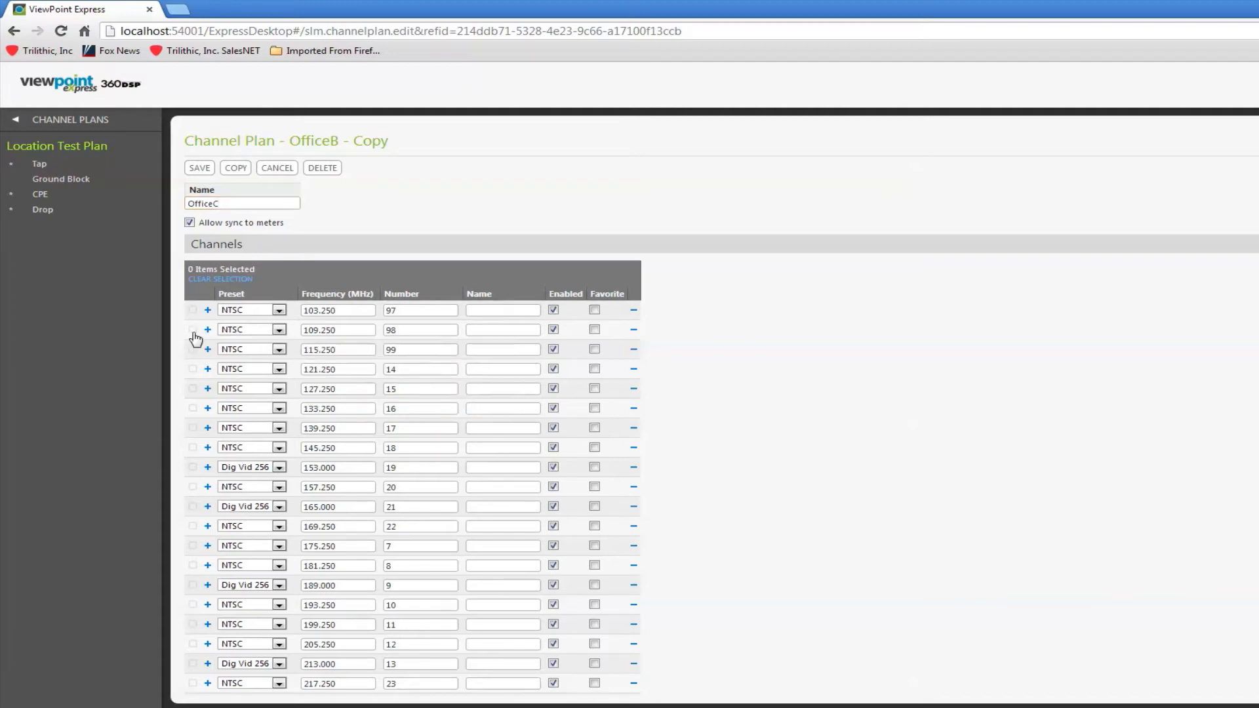
- Switch channels 98, 99 and 14 to the Dig Vid 256 preset
click(192, 330)
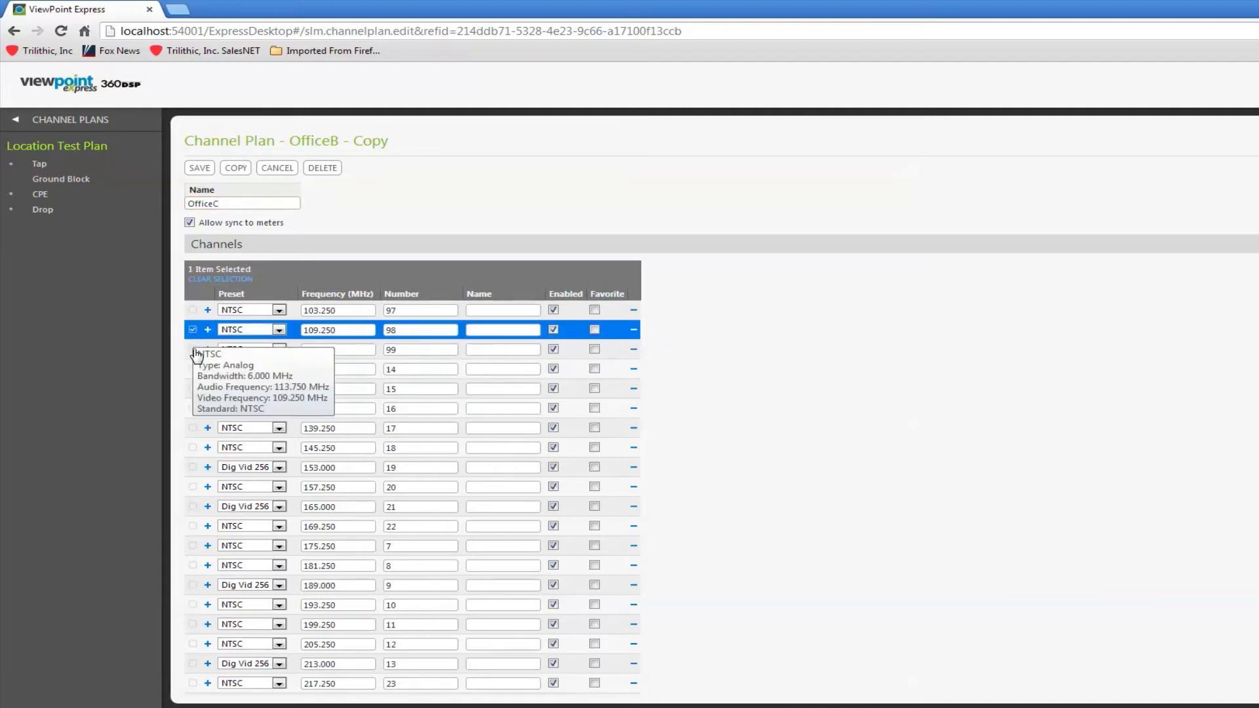
click(194, 353)
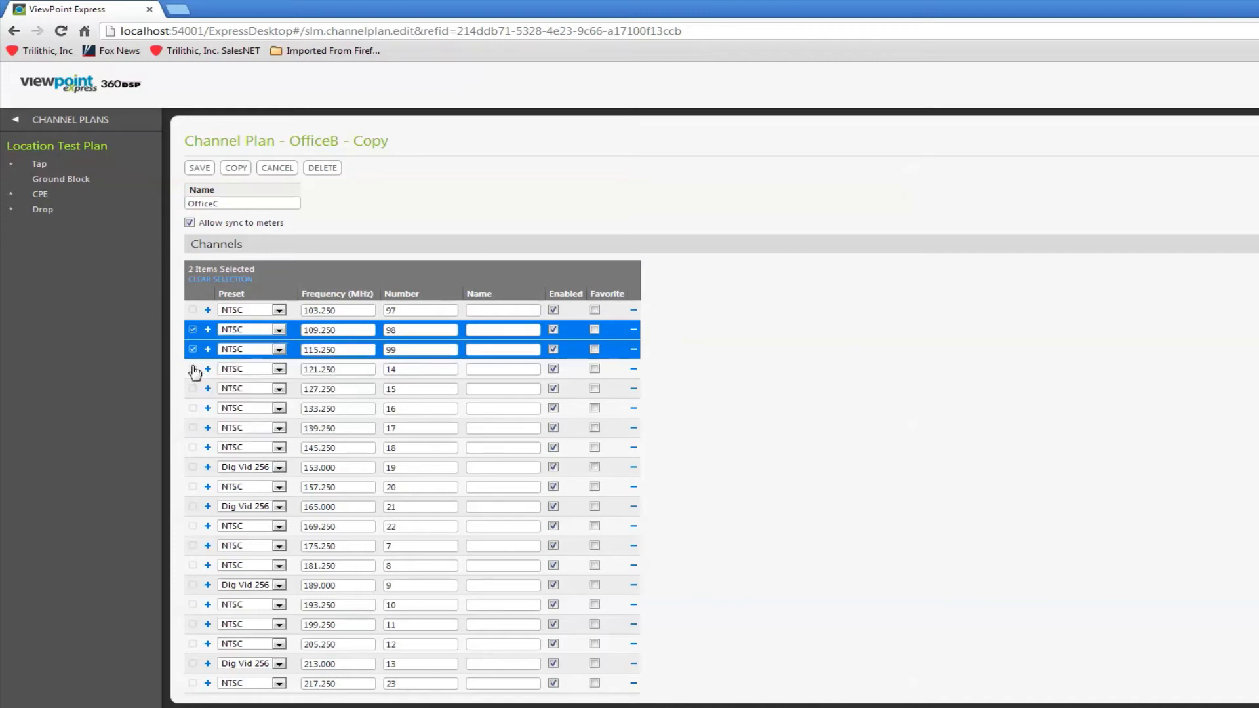
click(192, 370)
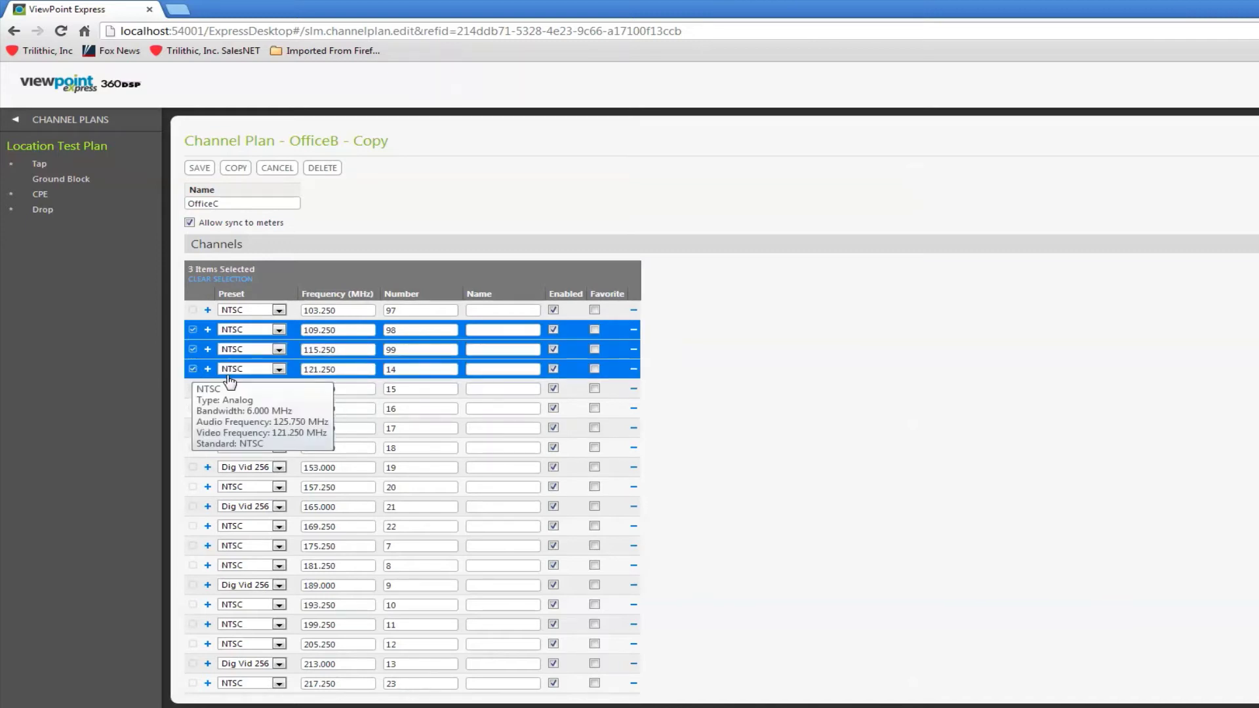
click(283, 330)
click(270, 341)
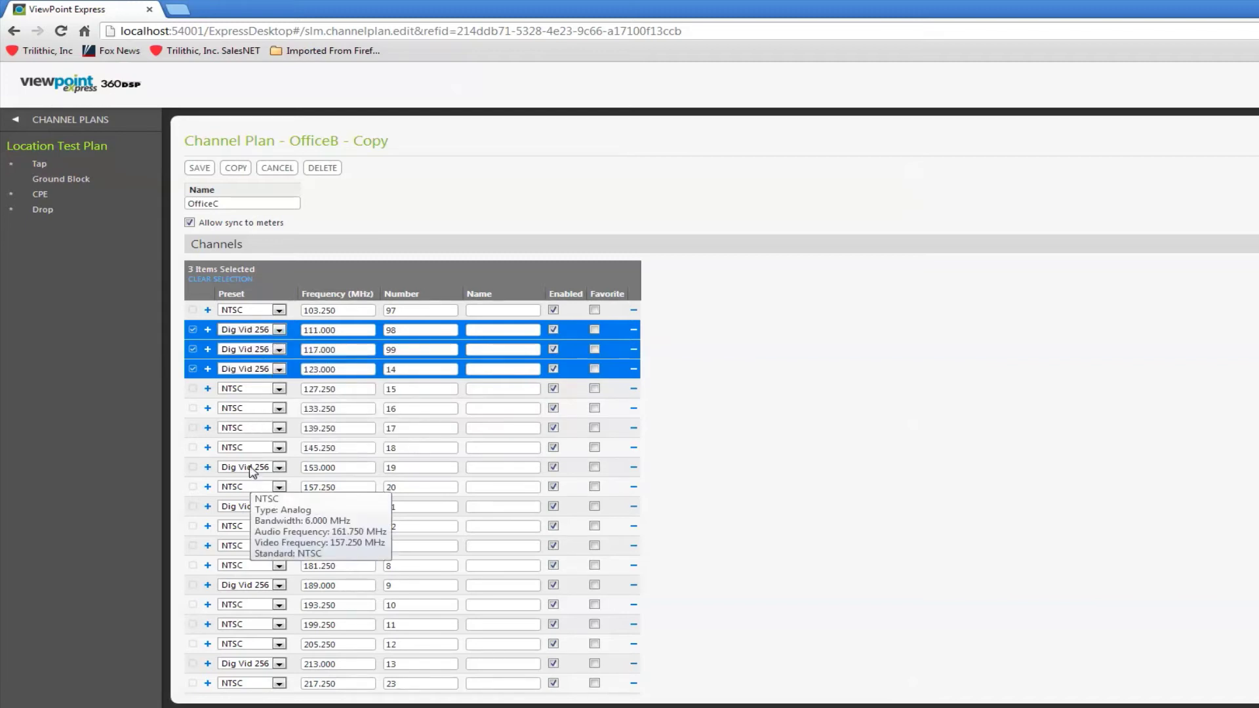
- Switch channels 18, 20 and the 165.250–199.250 MHz channels to Dig Vid 256
click(194, 450)
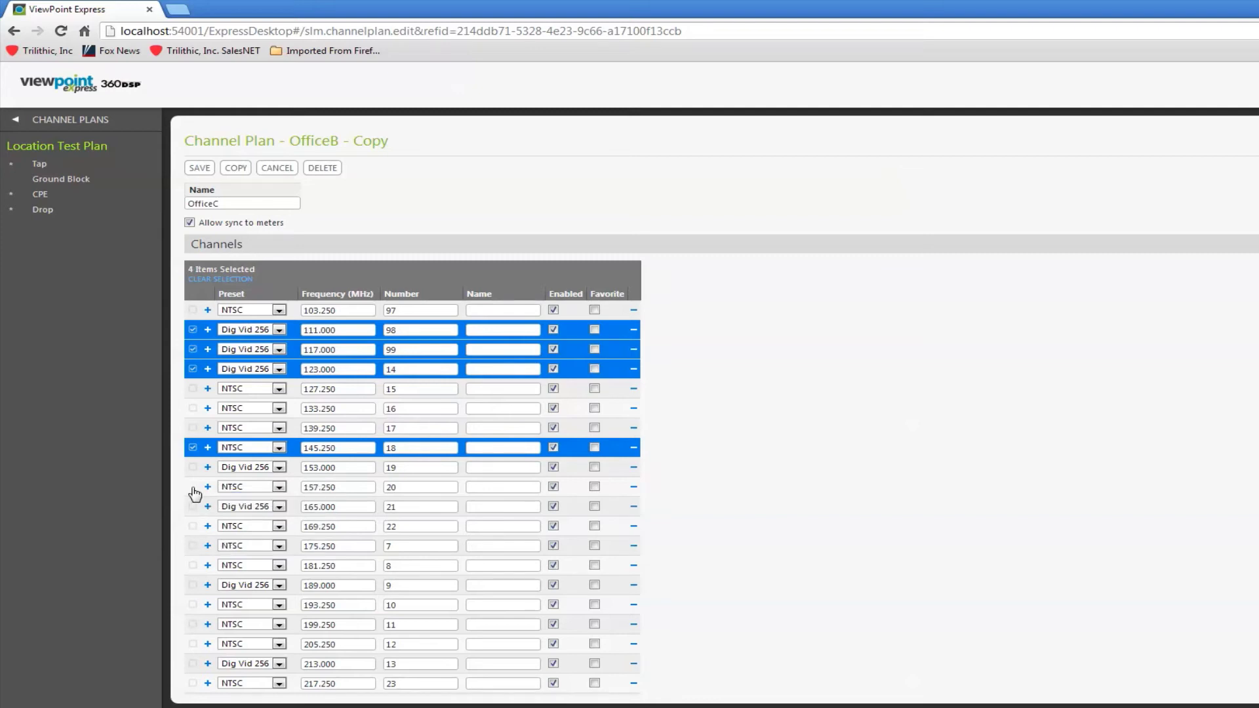
click(193, 488)
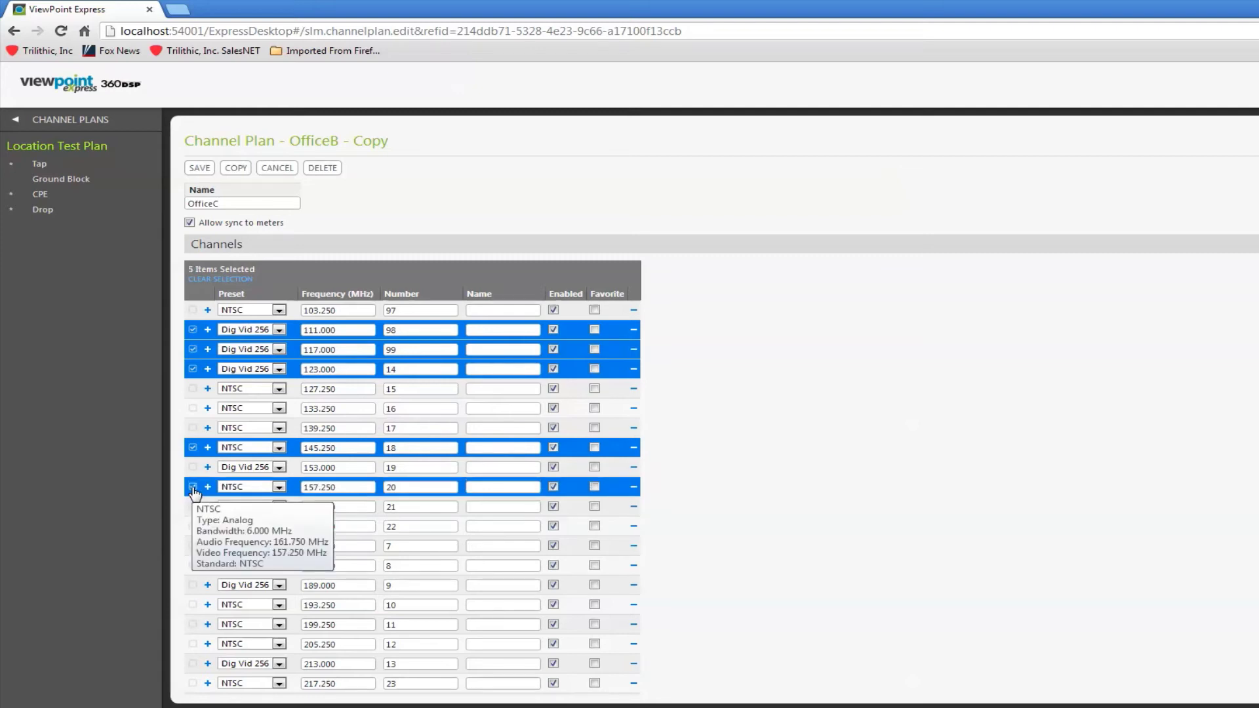
shift+click(193, 626)
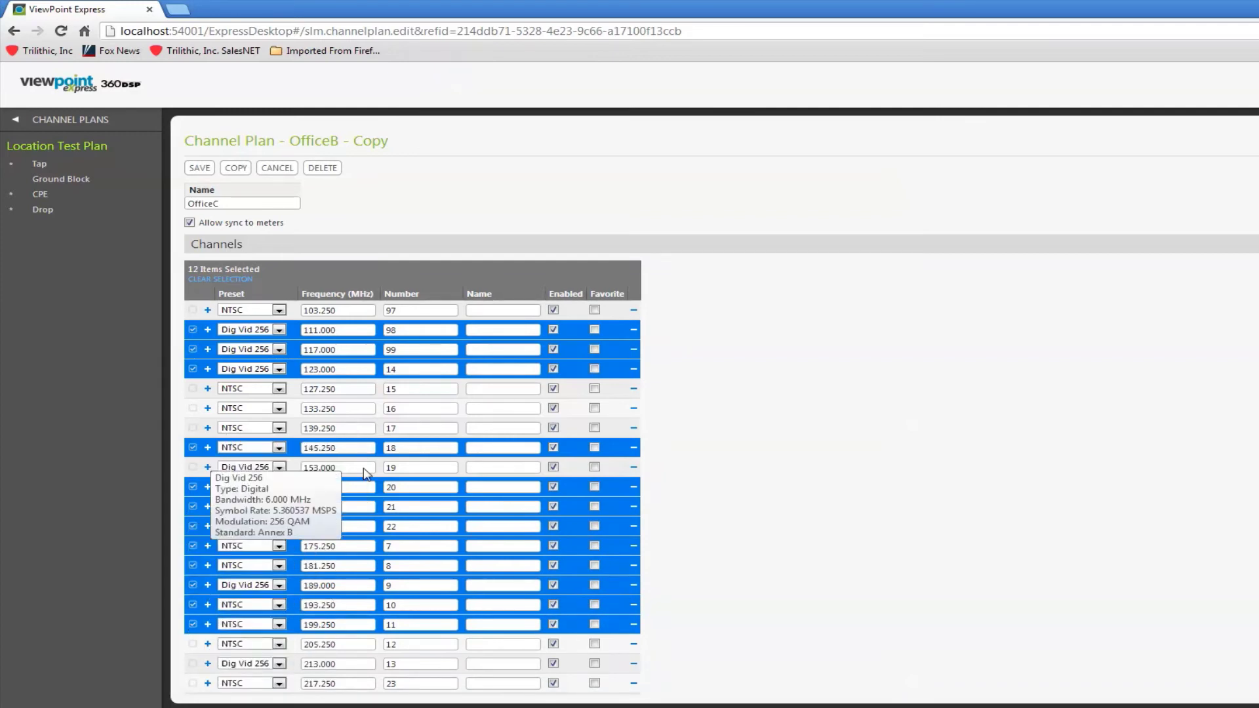
click(278, 452)
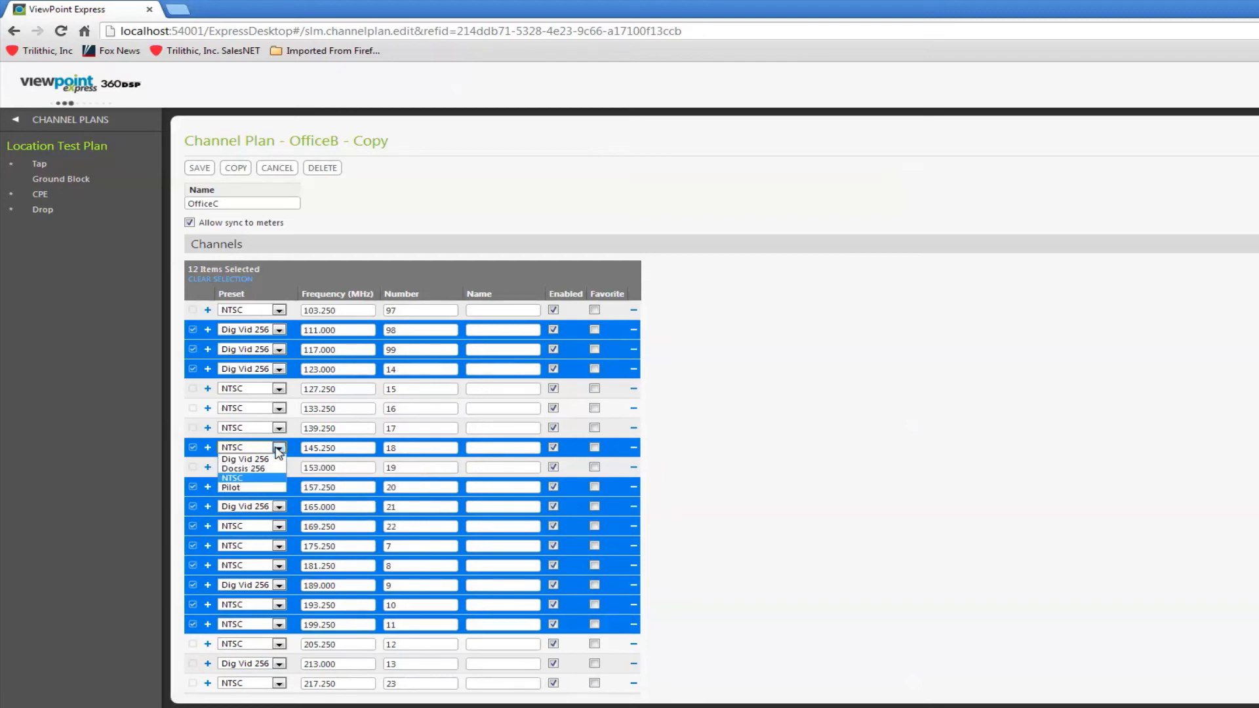
click(261, 460)
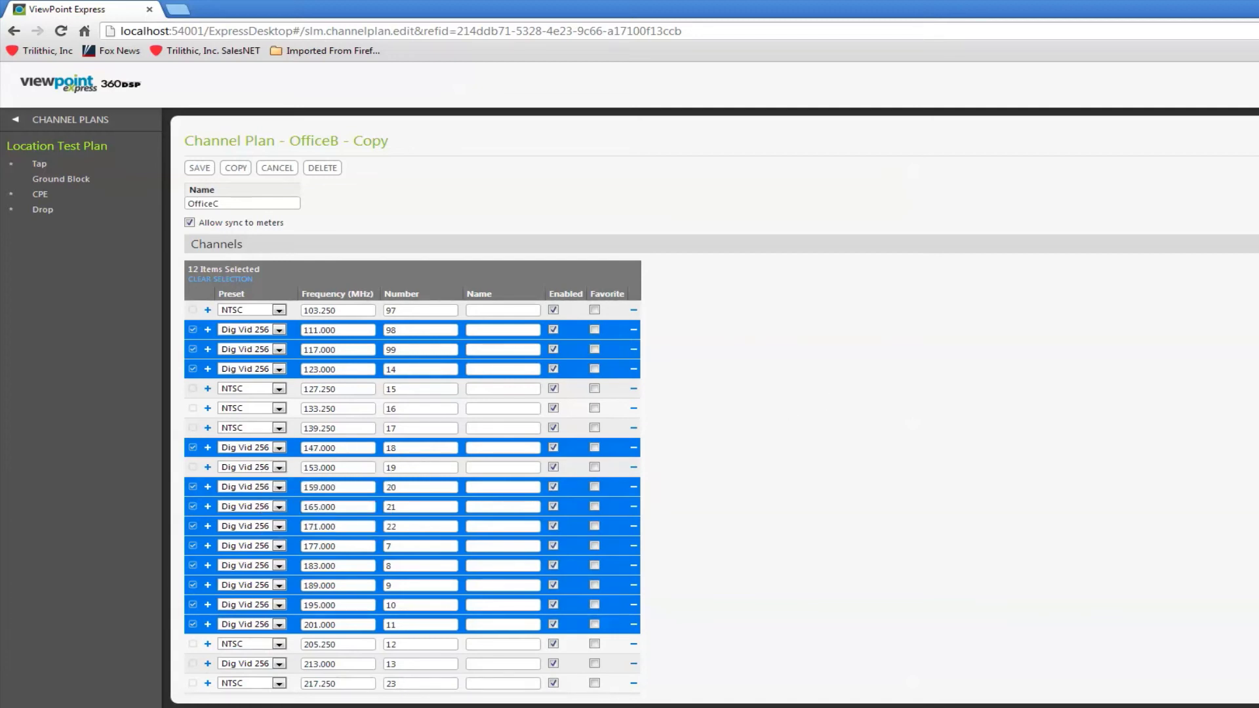
- Disable channel 13 in the OfficeC plan
scroll(721, 407, down, 1)
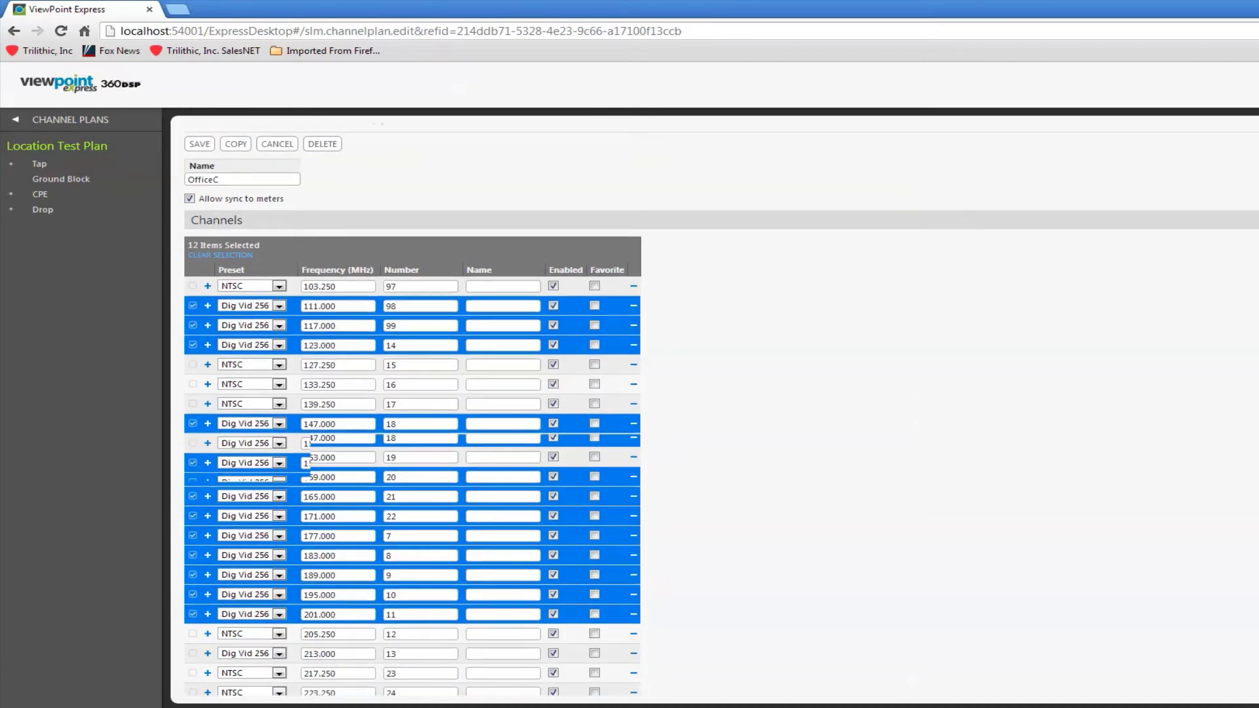
scroll(1160, 230, down, 3)
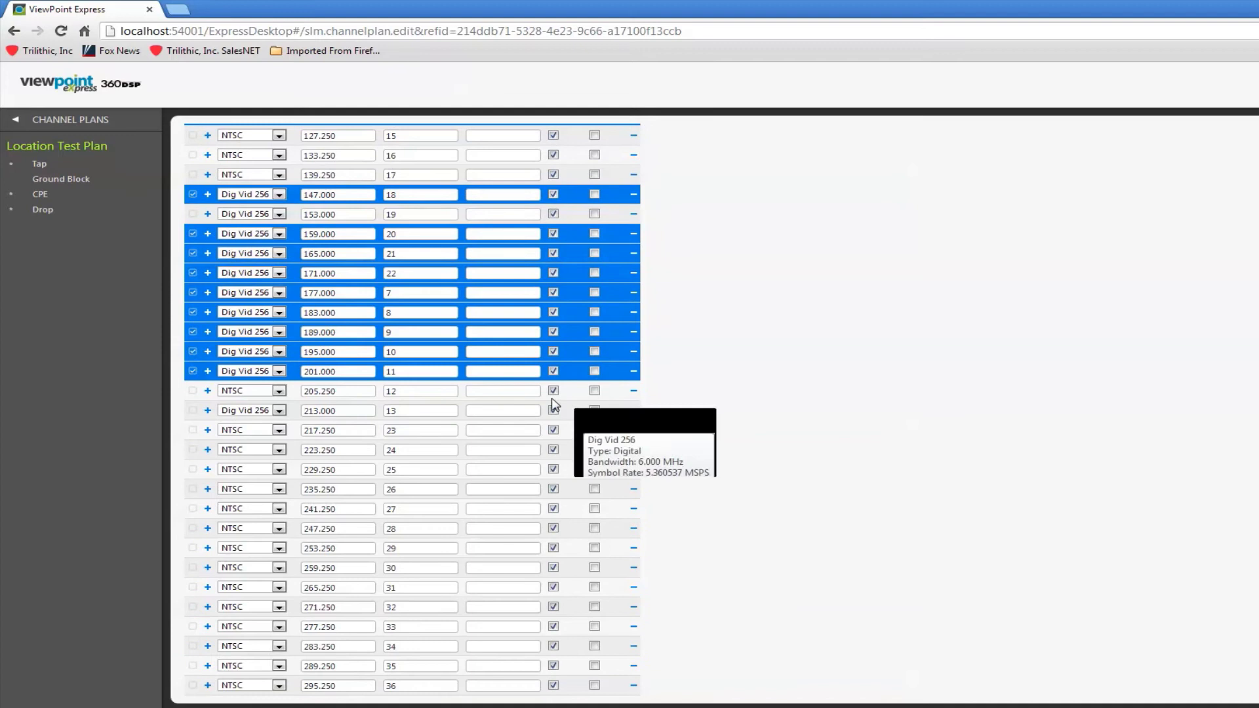
click(553, 411)
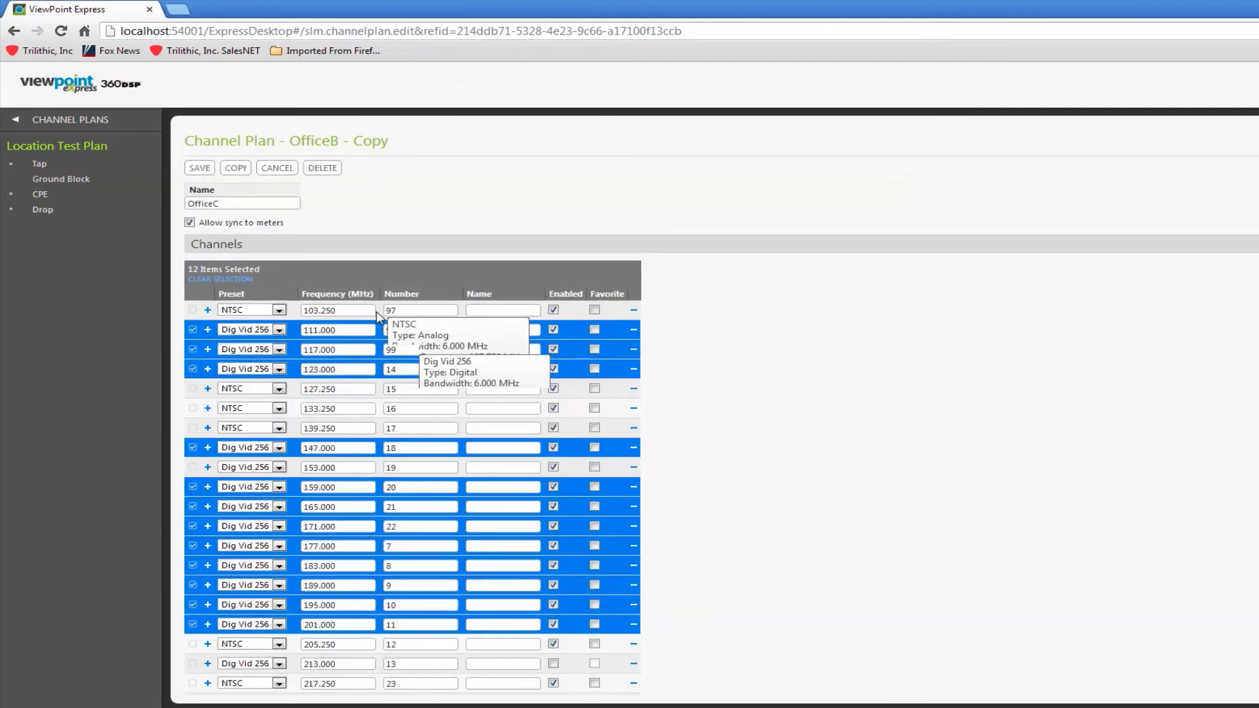
- Remove channel 97 and the twelve Dig Vid 256 channels, then save OfficeC
click(633, 312)
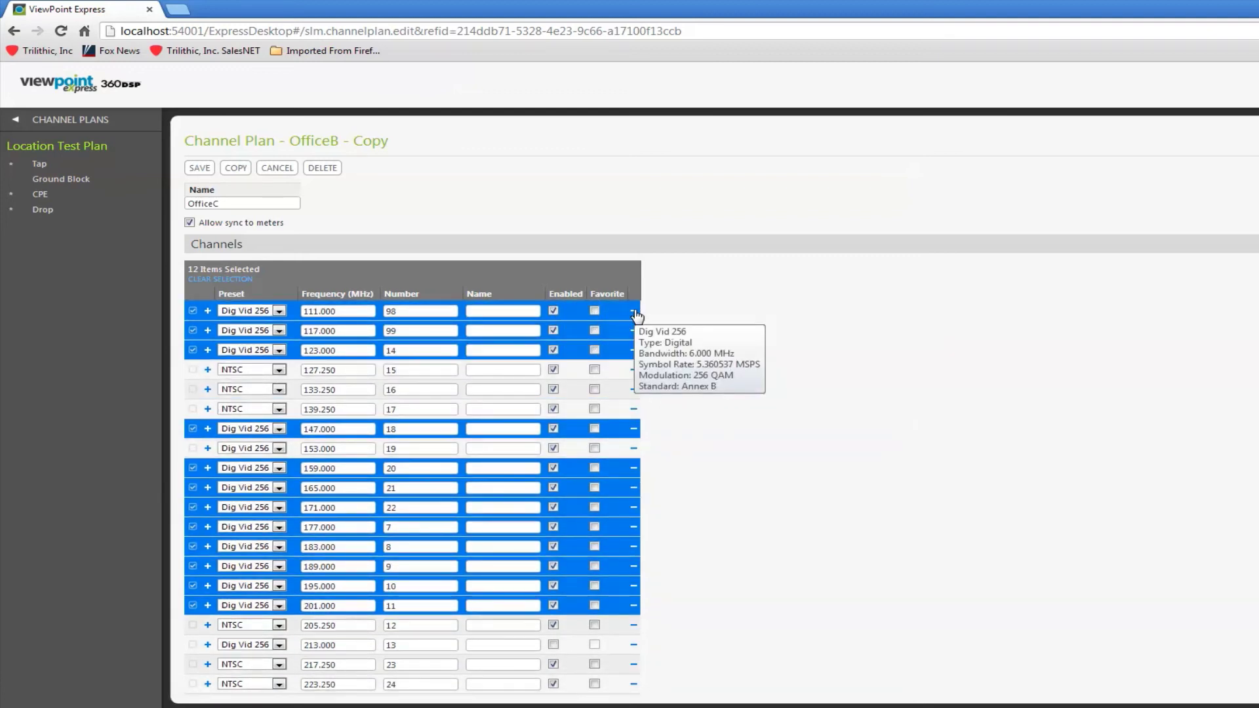
click(633, 312)
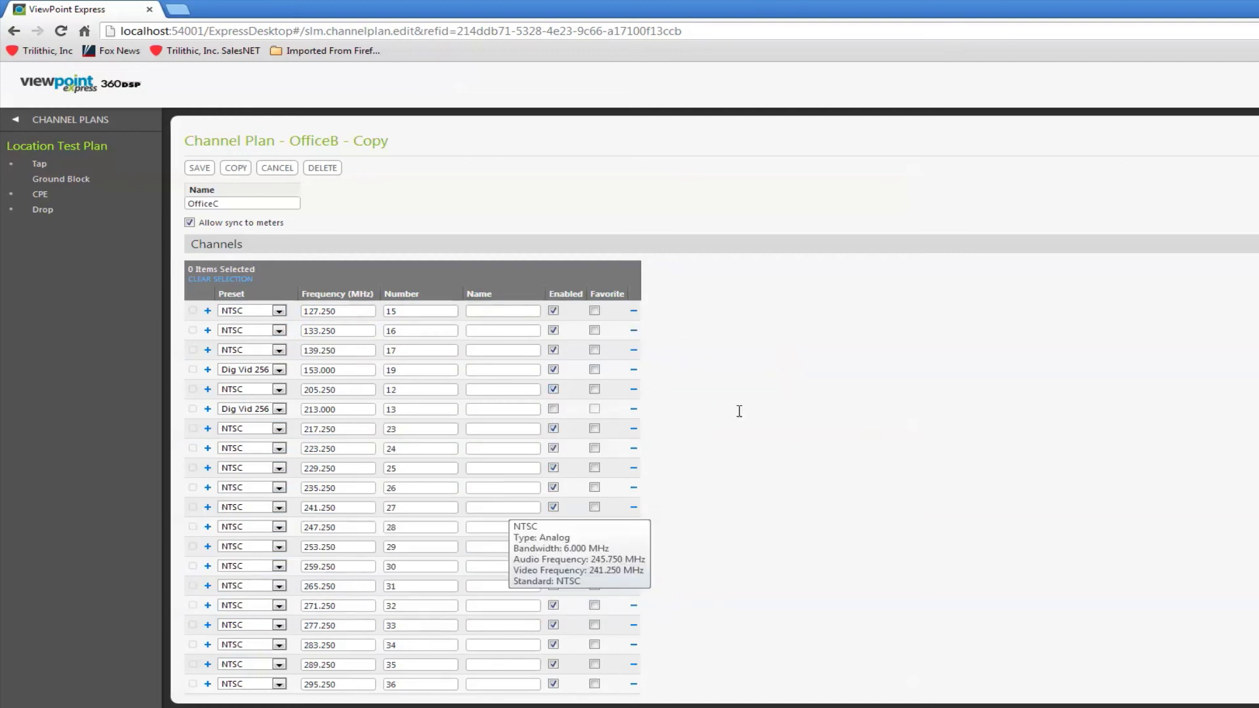
click(199, 170)
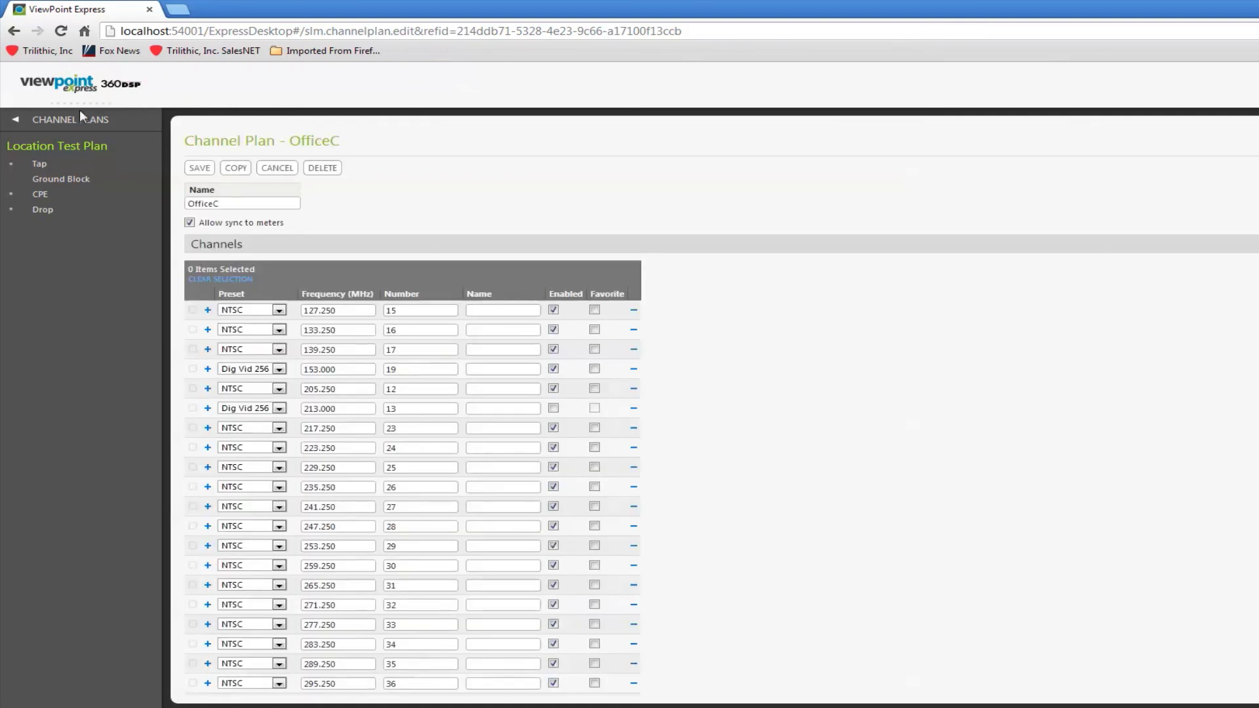
- Return to the Channel Plans list, which now includes OfficeC
click(69, 120)
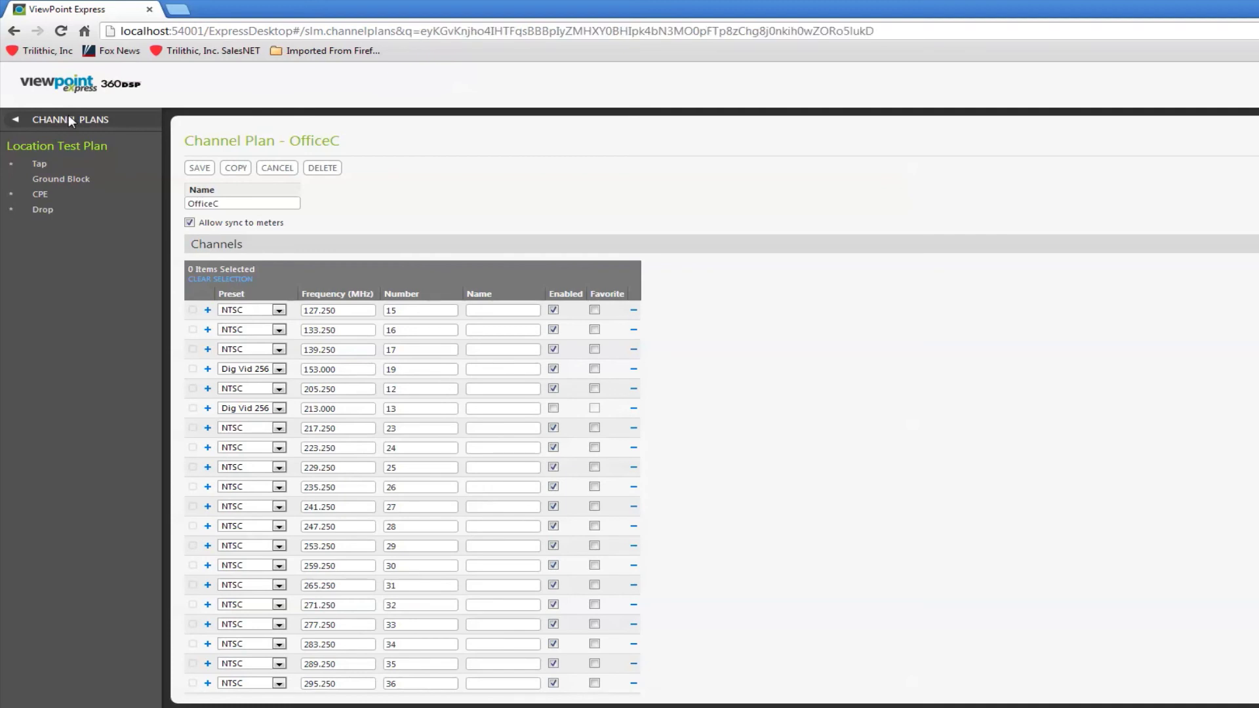